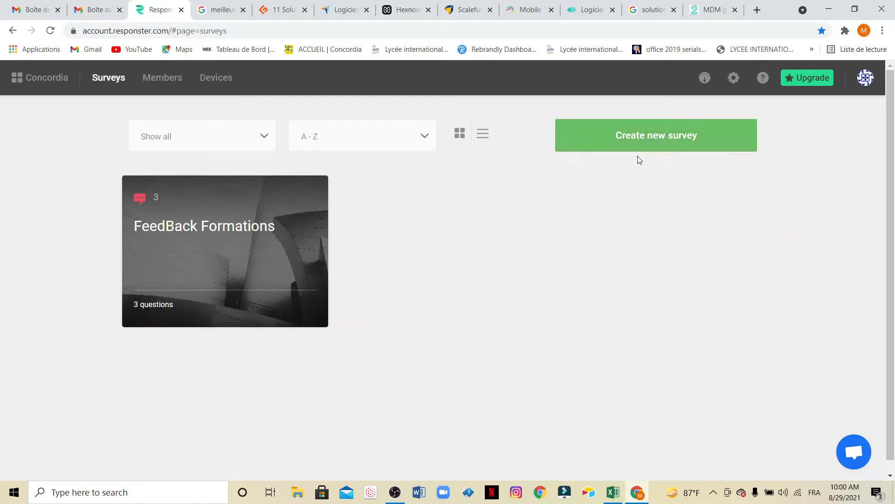
Create a new English survey titled TEST.
{"action": "left_click", "coordinate": [651, 147]}
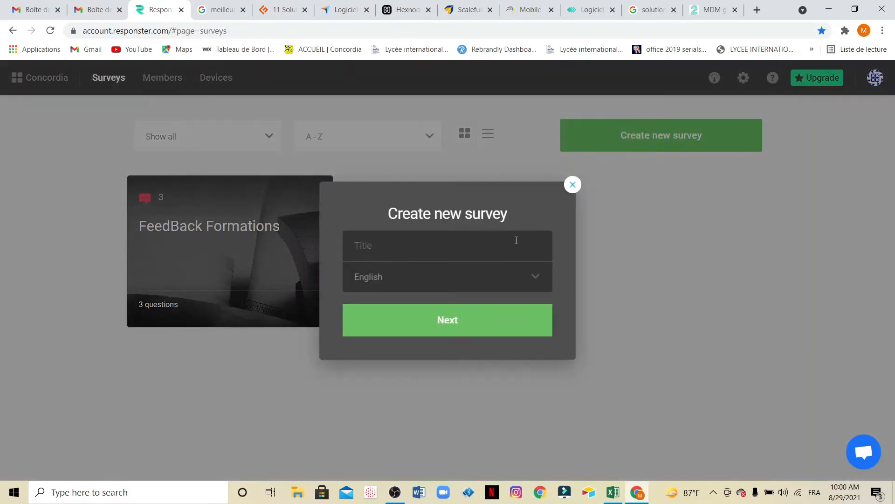
{"action": "type", "text": "TEST"}
{"action": "left_click", "coordinate": [448, 322]}
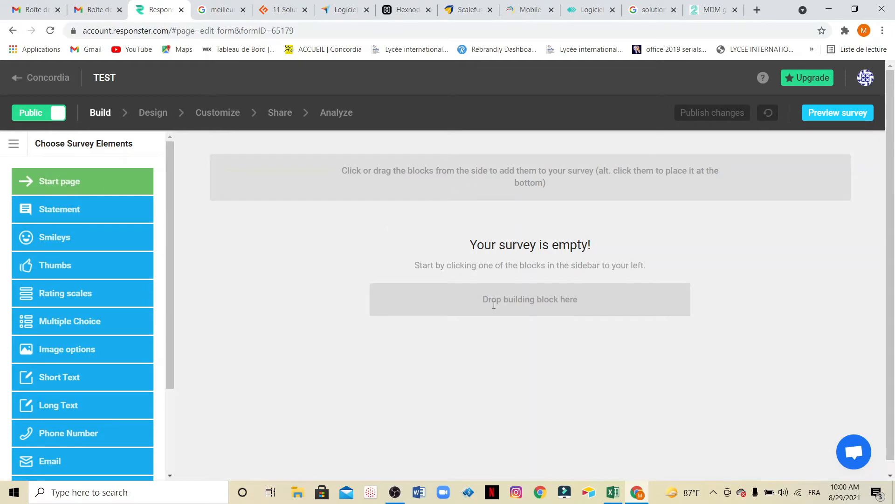
Add a start page to the survey and save it with its default heading "Help us improve!" and description.
{"action": "left_click", "coordinate": [78, 182]}
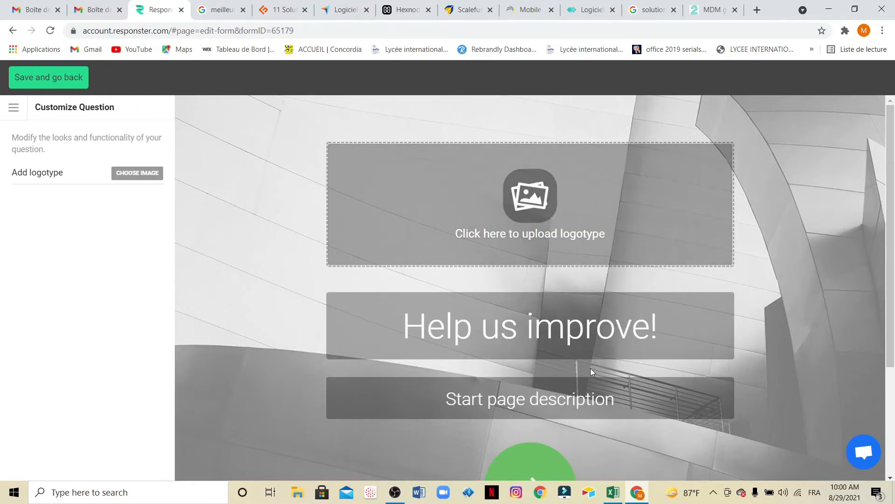
{"action": "left_click", "coordinate": [670, 315]}
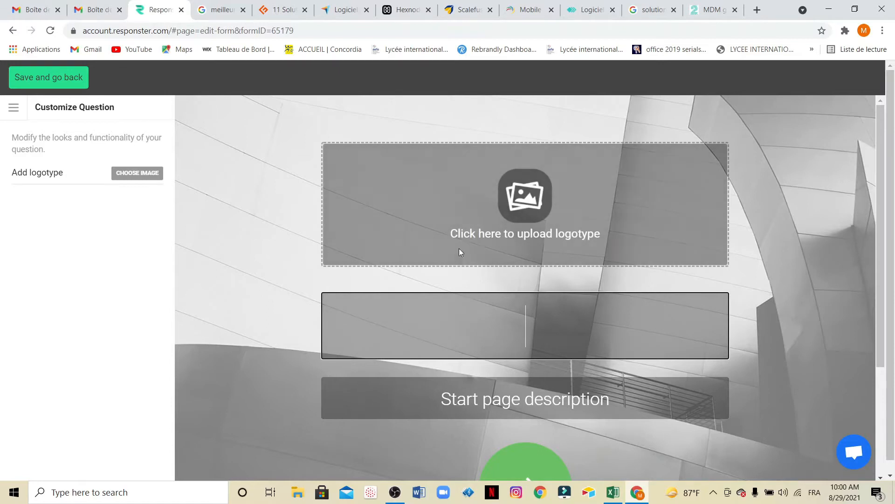
{"action": "left_click", "coordinate": [41, 78]}
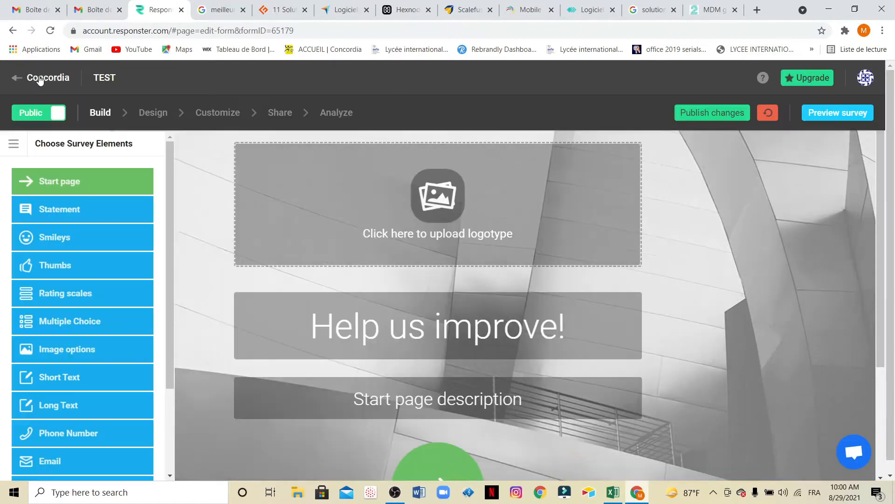
Examine the survey's customization settings, including the e-mail notification for new answers and the publishing option.
{"action": "left_click", "coordinate": [219, 114]}
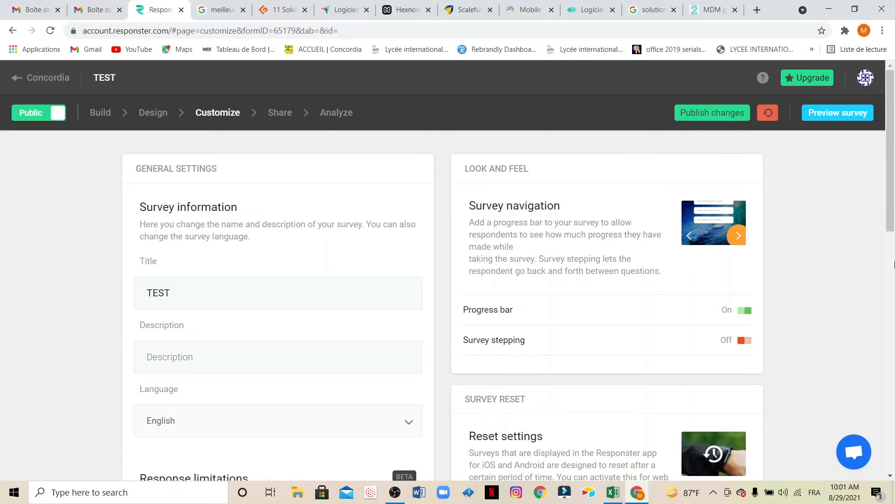
{"action": "left_click_drag", "start_coordinate": [892, 169], "coordinate": [894, 350]}
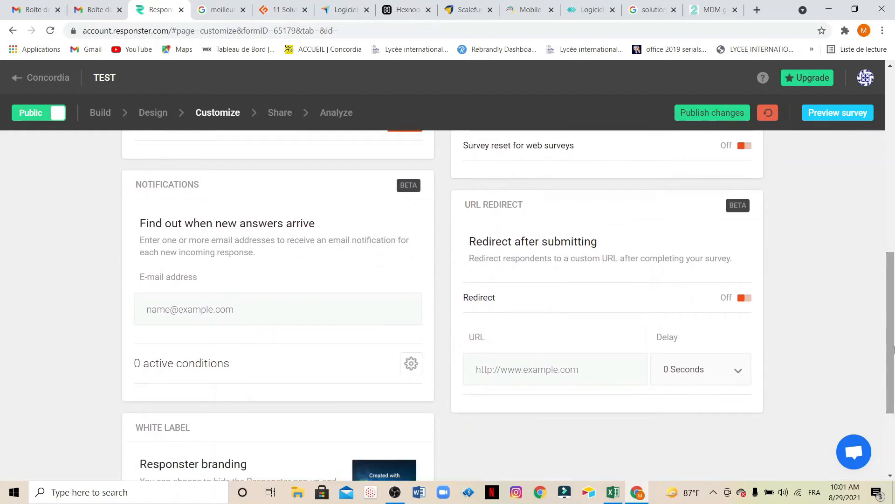
{"action": "left_click", "coordinate": [213, 306]}
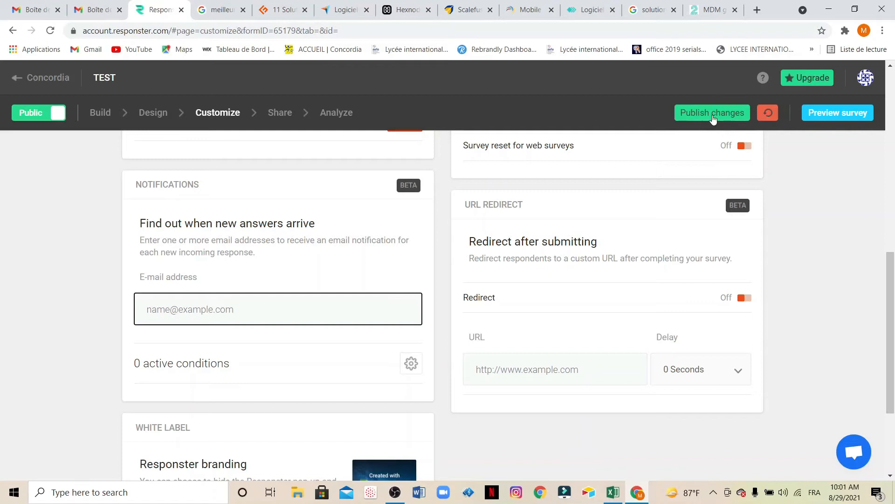
{"action": "left_click_drag", "start_coordinate": [894, 285], "coordinate": [879, 110]}
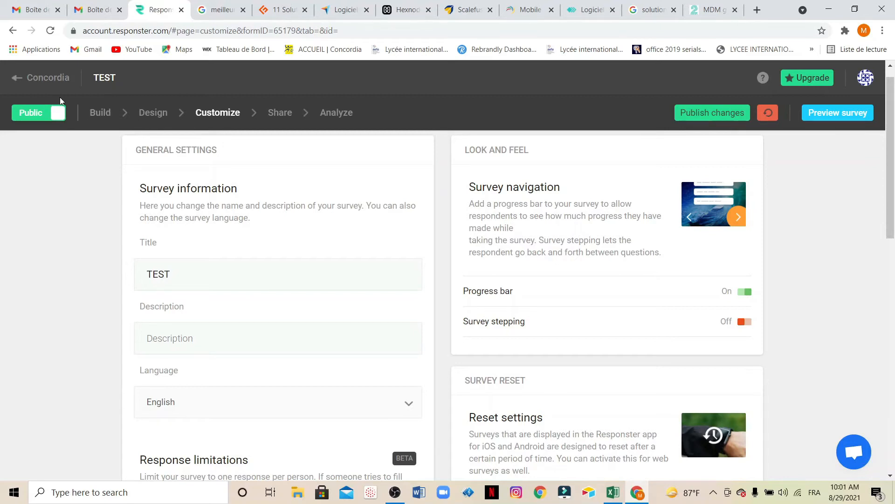
Return to building the survey, add a Statement element reading "poser une question:" and save it.
{"action": "left_click", "coordinate": [93, 114]}
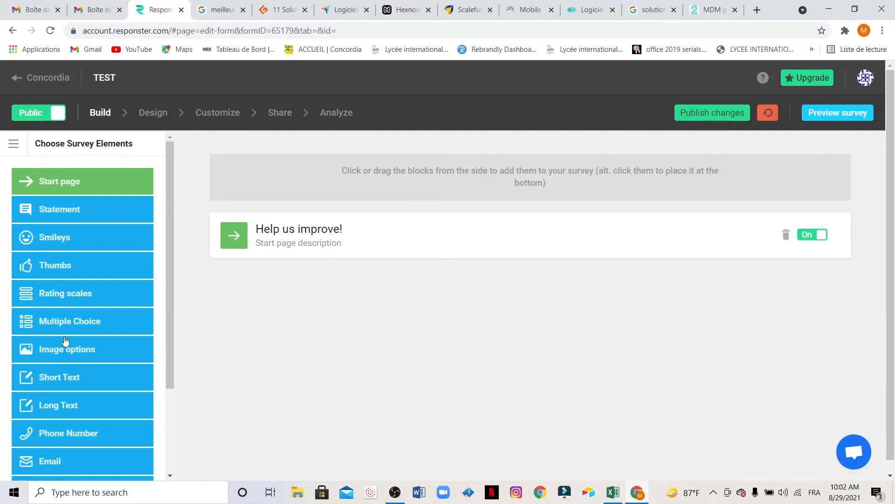
{"action": "left_click", "coordinate": [74, 214]}
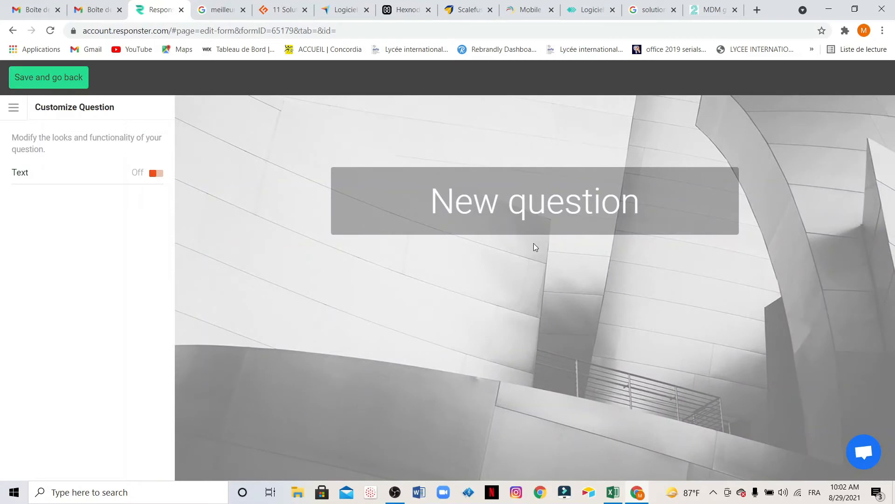
{"action": "left_click", "coordinate": [559, 207]}
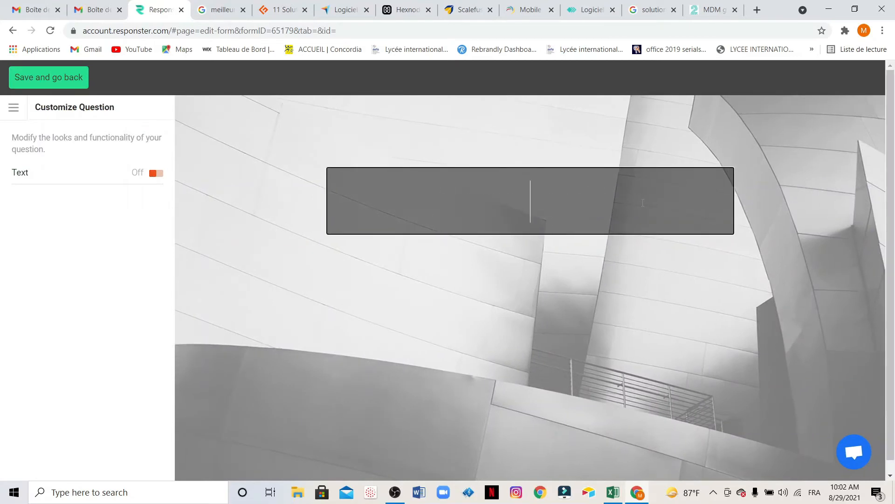
{"action": "type", "text": "pose"}
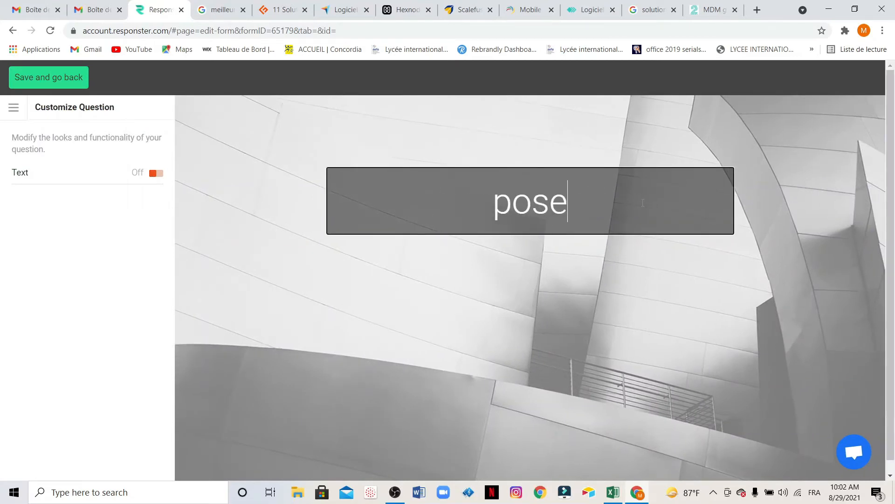
{"action": "type", "text": "r une questions"}
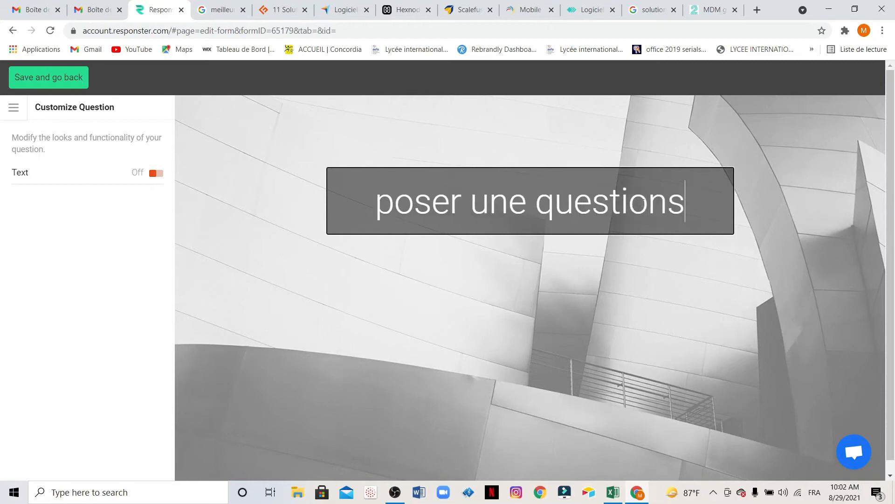
{"action": "key", "text": "BackSpace"}
{"action": "type", "text": "!"}
{"action": "key", "text": "BackSpace"}
{"action": "type", "text": ":"}
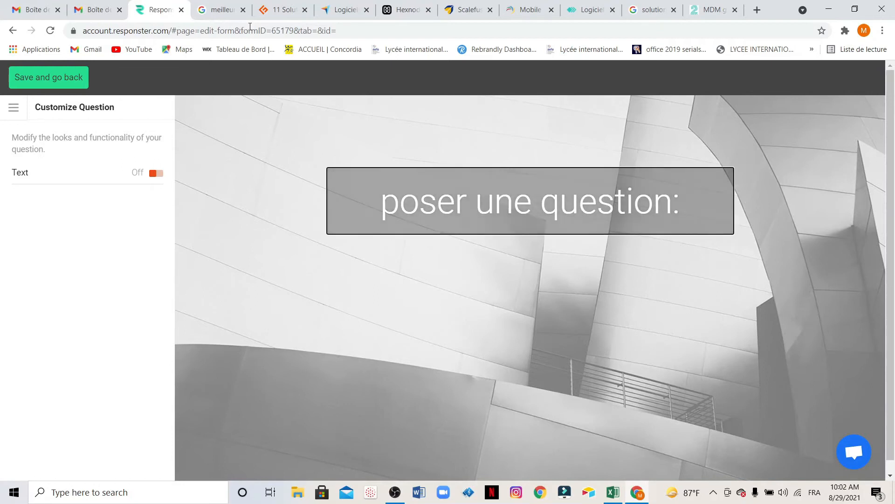
{"action": "left_click", "coordinate": [25, 80]}
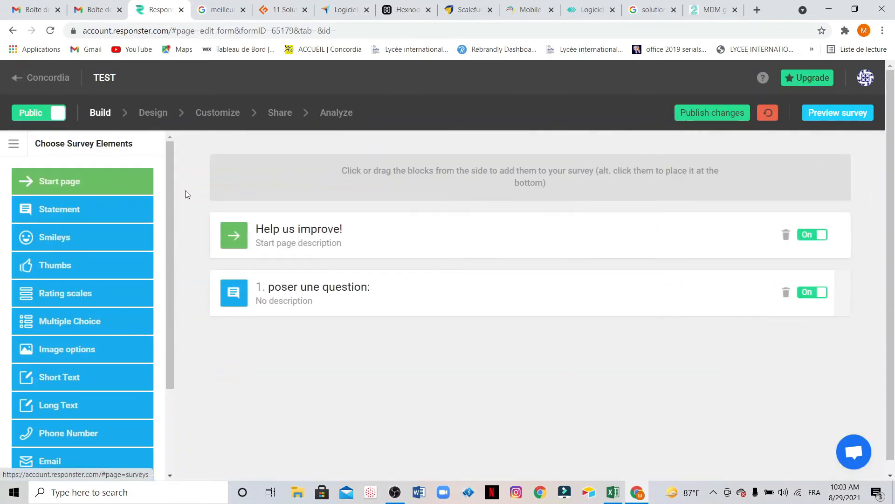
Add a Smileys question reading "êtes vous satisfaits par la formation?" and save it.
{"action": "left_click", "coordinate": [75, 237]}
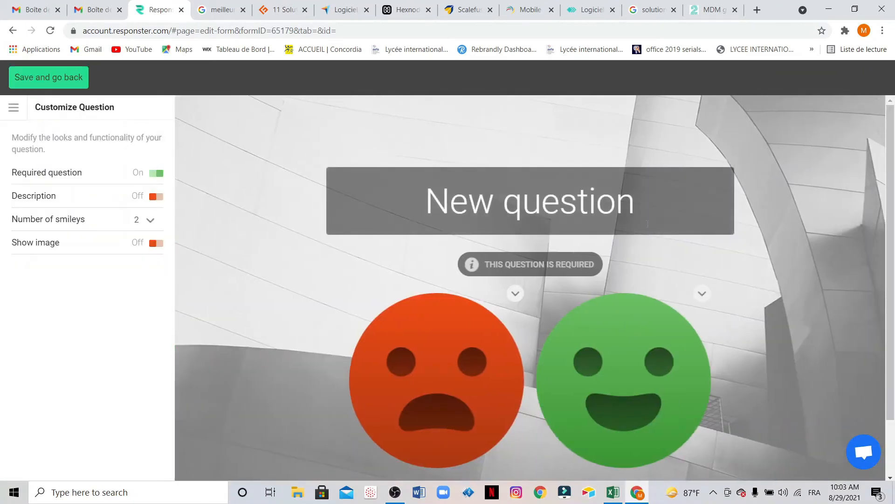
{"action": "left_click", "coordinate": [643, 209]}
{"action": "type", "text": "es"}
{"action": "key", "text": "BackSpace"}
{"action": "key", "text": "BackSpace"}
{"action": "type", "text": "êtes vo"}
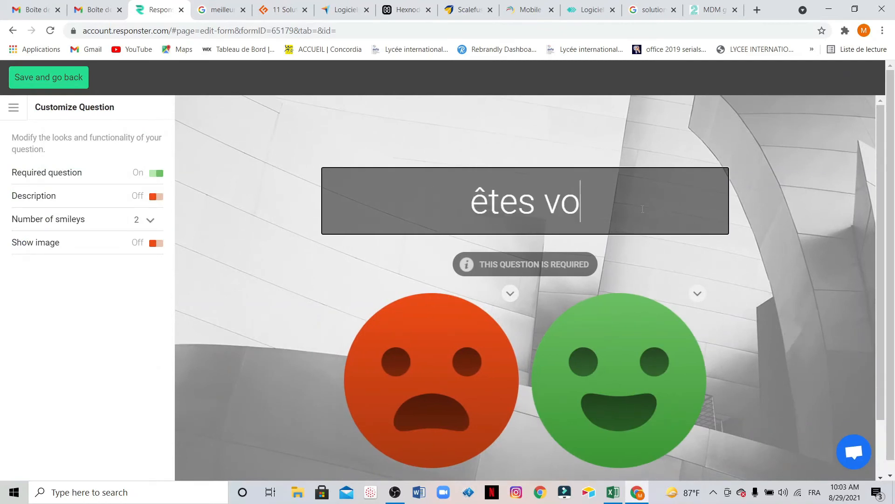
{"action": "type", "text": "us satisfaits pa"}
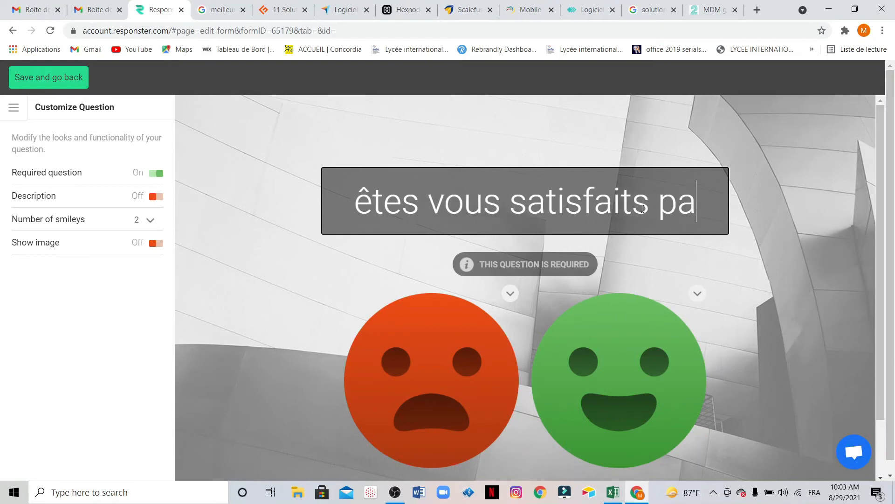
{"action": "type", "text": "r la formatioo"}
{"action": "key", "text": "BackSpace"}
{"action": "type", "text": "n?"}
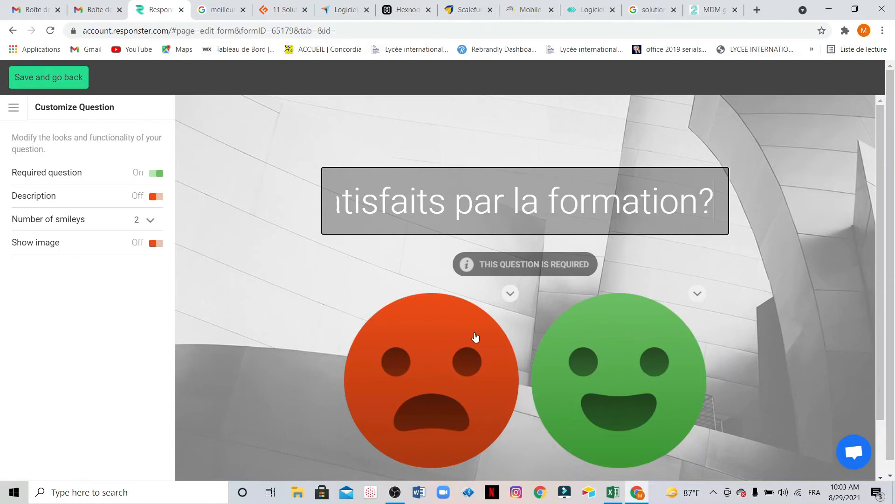
{"action": "left_click", "coordinate": [35, 85]}
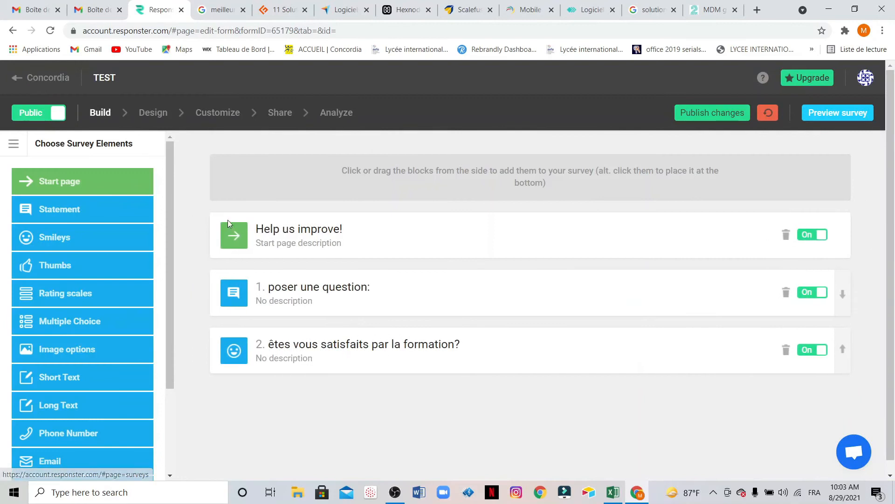
Add a Thumbs question and a Rating scales question to the survey, saving each with its default text.
{"action": "left_click", "coordinate": [88, 264]}
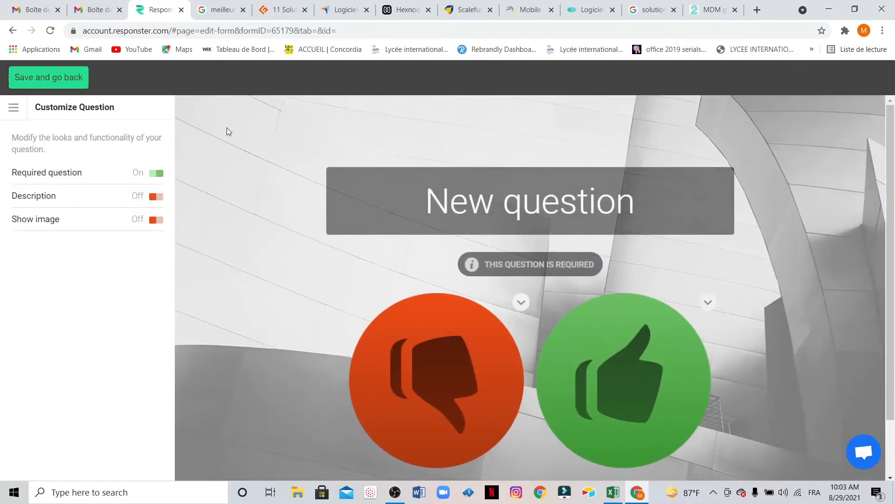
{"action": "left_click", "coordinate": [51, 72]}
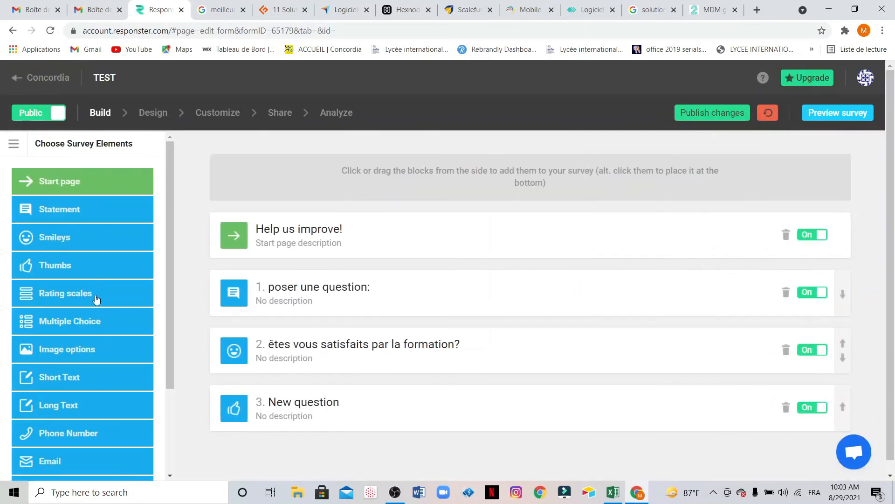
{"action": "left_click", "coordinate": [80, 295]}
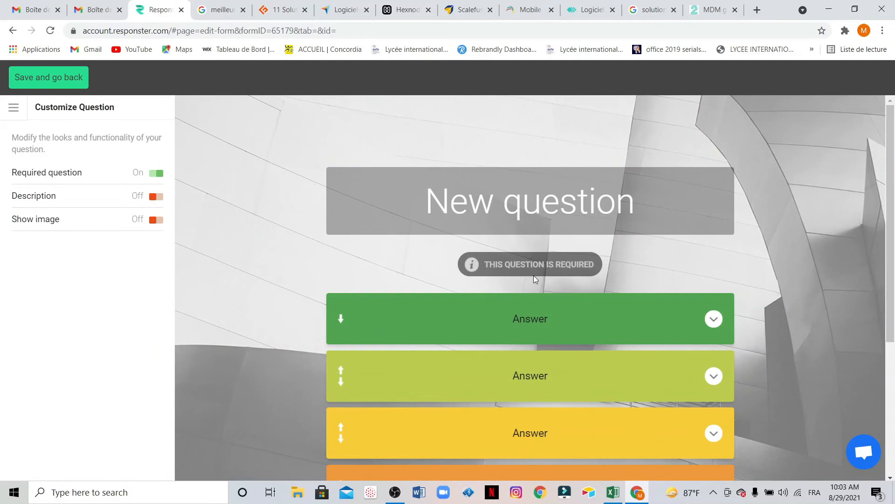
{"action": "scroll", "coordinate": [891, 219], "scroll_direction": "down", "scroll_amount": 3}
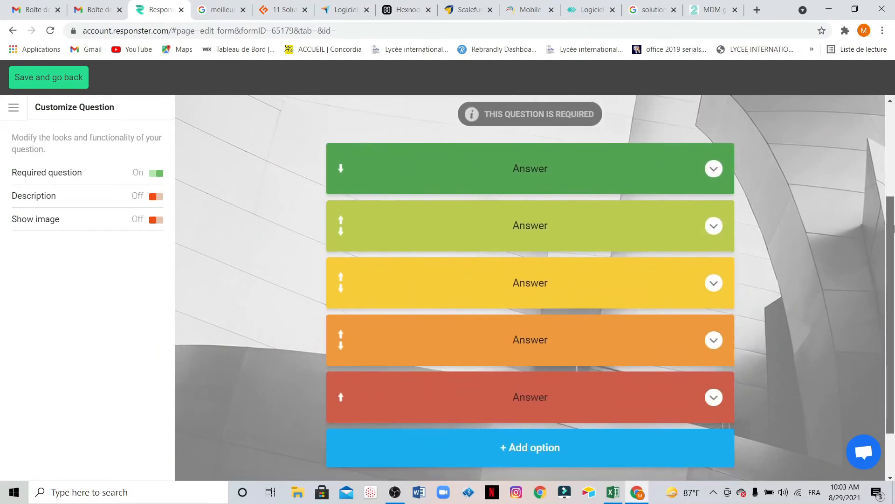
{"action": "scroll", "coordinate": [892, 228], "scroll_direction": "up", "scroll_amount": 2}
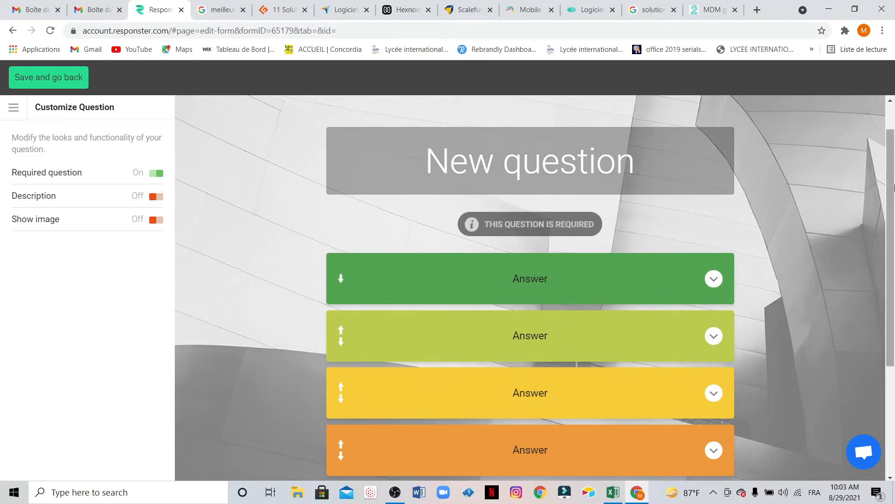
{"action": "scroll", "coordinate": [501, 375], "scroll_direction": "down", "scroll_amount": 2}
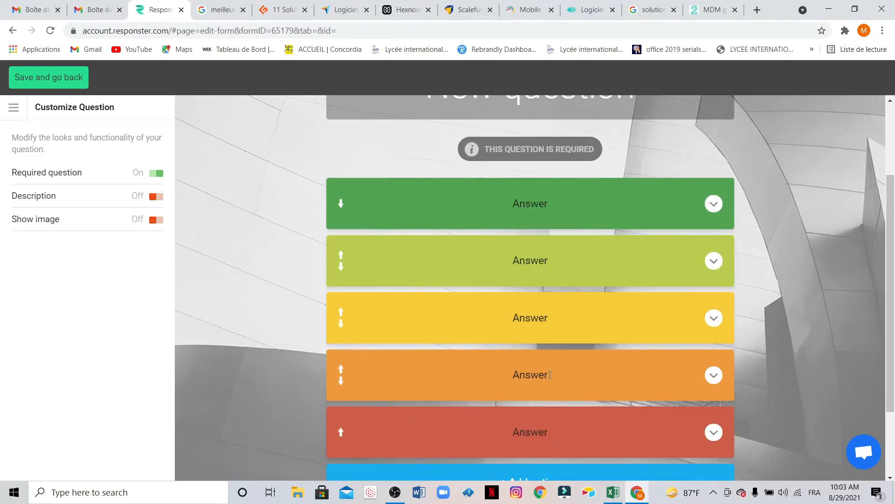
{"action": "scroll", "coordinate": [891, 279], "scroll_direction": "up", "scroll_amount": 2}
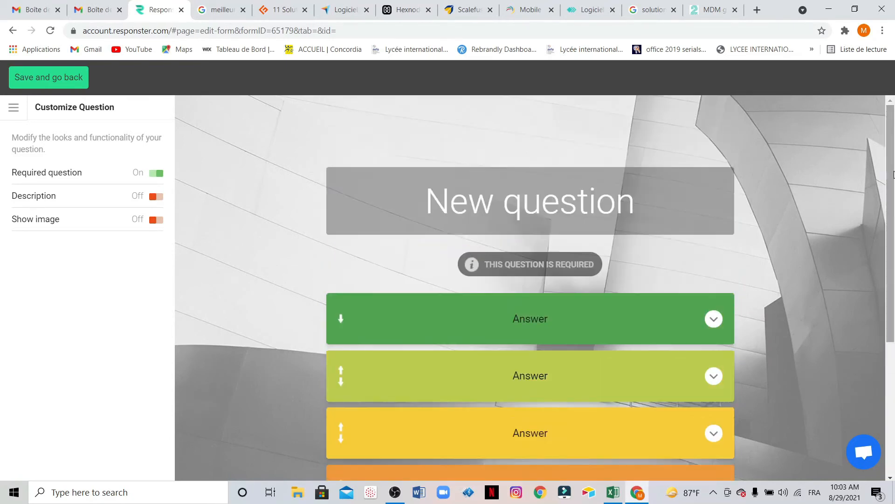
{"action": "left_click", "coordinate": [43, 80]}
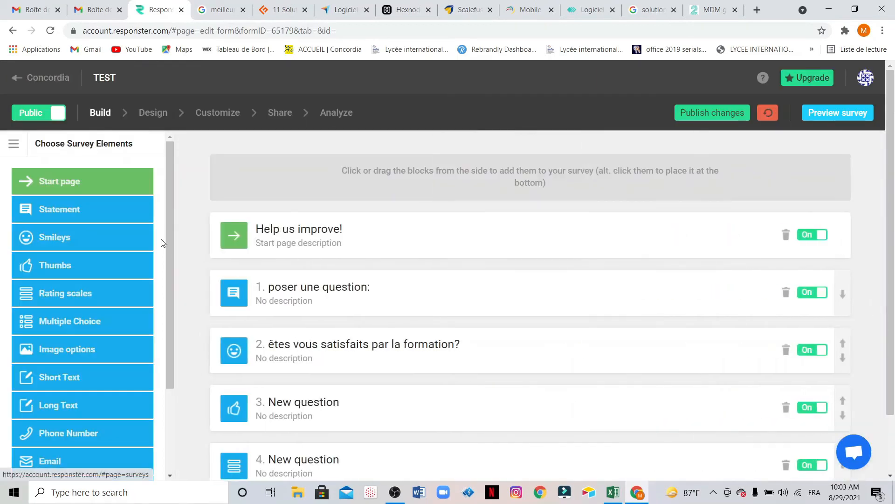
Add a Multiple Choice question with the default title and answer options, and save it.
{"action": "left_click_drag", "start_coordinate": [172, 191], "coordinate": [176, 232]}
{"action": "left_click", "coordinate": [58, 259]}
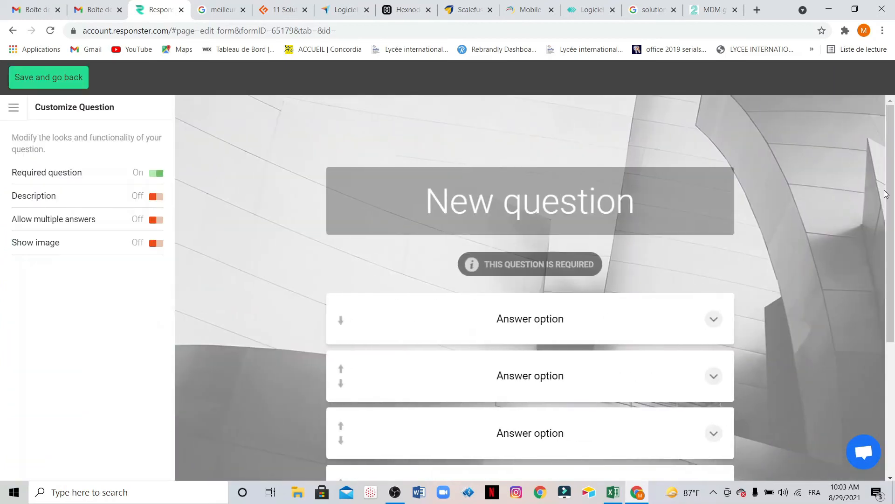
{"action": "left_click_drag", "start_coordinate": [886, 194], "coordinate": [892, 213]}
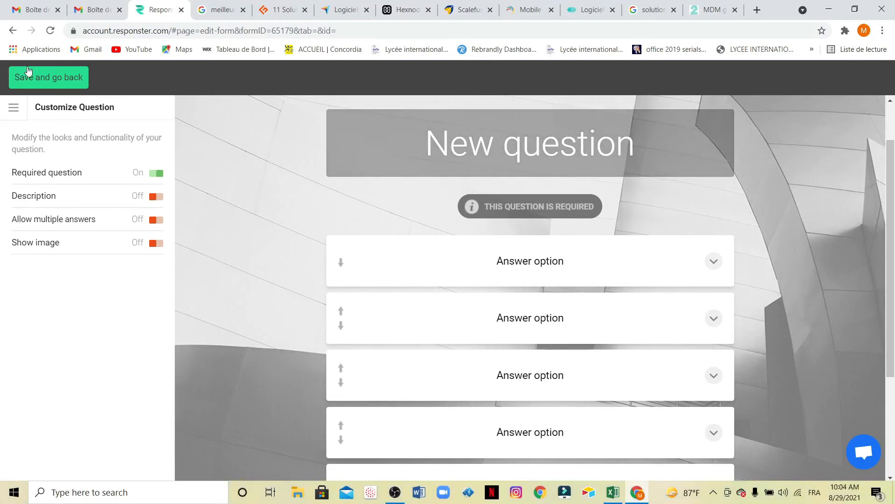
{"action": "left_click", "coordinate": [49, 77]}
{"action": "left_click_drag", "start_coordinate": [169, 232], "coordinate": [171, 213]}
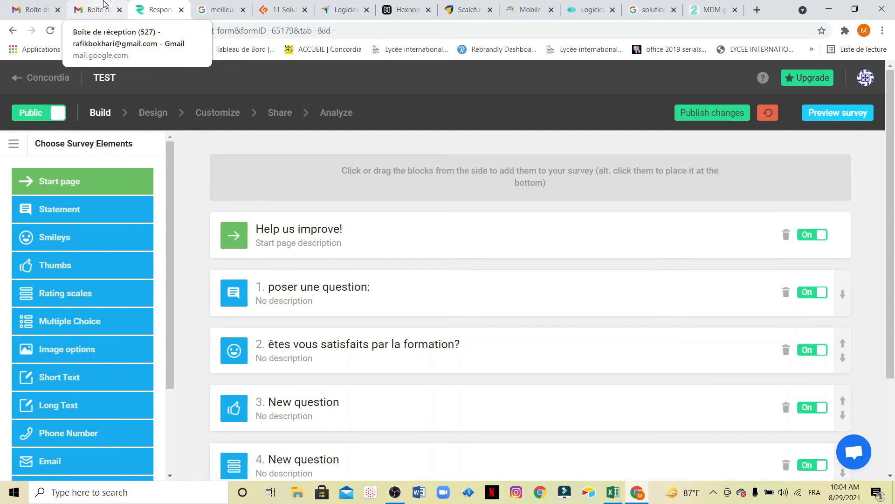
Switch to the Gmail inbox, review the Responster notification about a new survey answer, and return to the survey builder.
{"action": "left_click", "coordinate": [76, 5]}
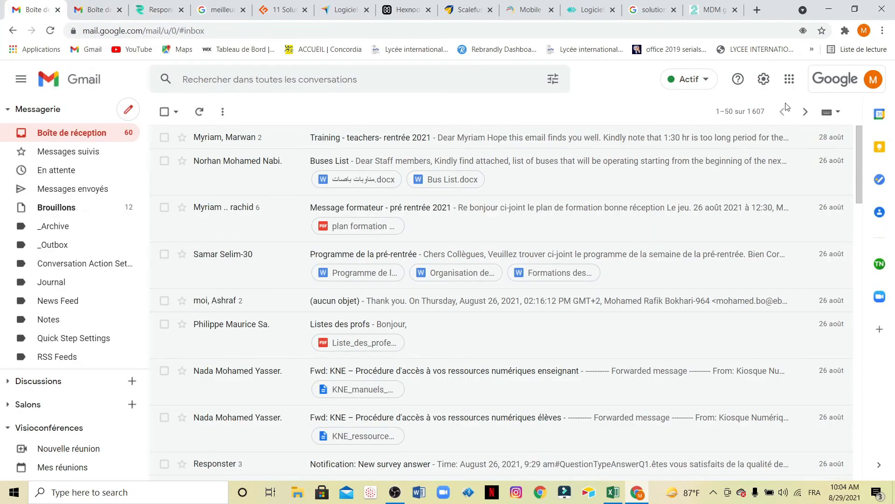
{"action": "left_click_drag", "start_coordinate": [862, 136], "coordinate": [867, 163]}
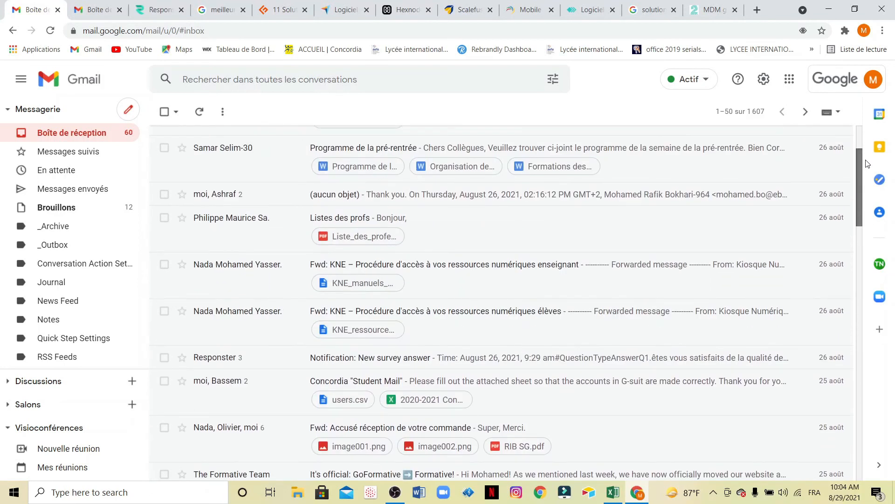
{"action": "left_click", "coordinate": [336, 367]}
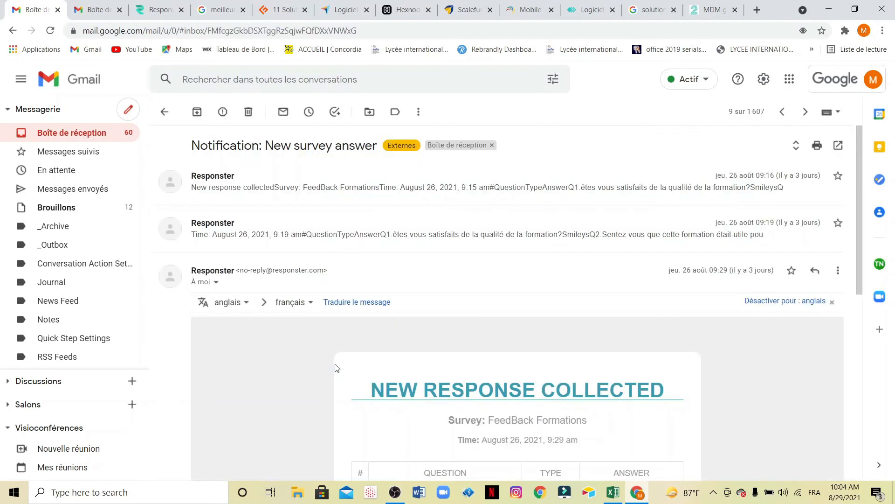
{"action": "left_click_drag", "start_coordinate": [860, 190], "coordinate": [873, 326]}
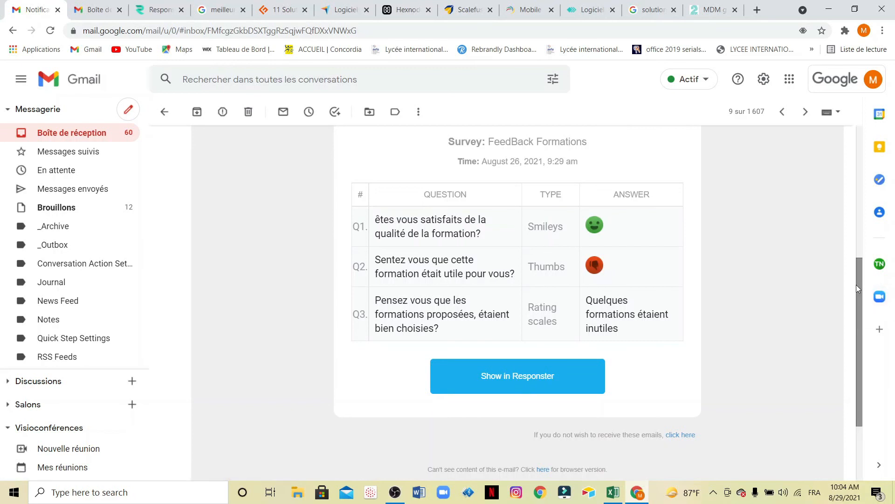
{"action": "left_click_drag", "start_coordinate": [856, 315], "coordinate": [857, 166]}
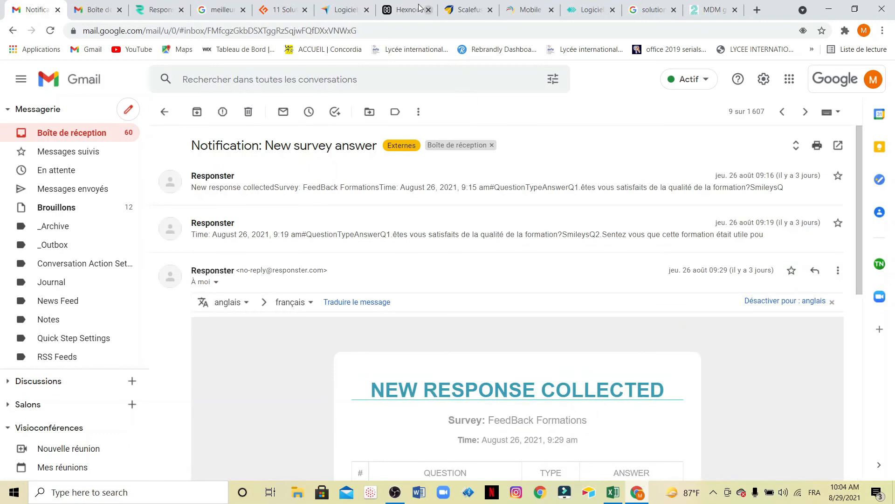
{"action": "left_click", "coordinate": [161, 5]}
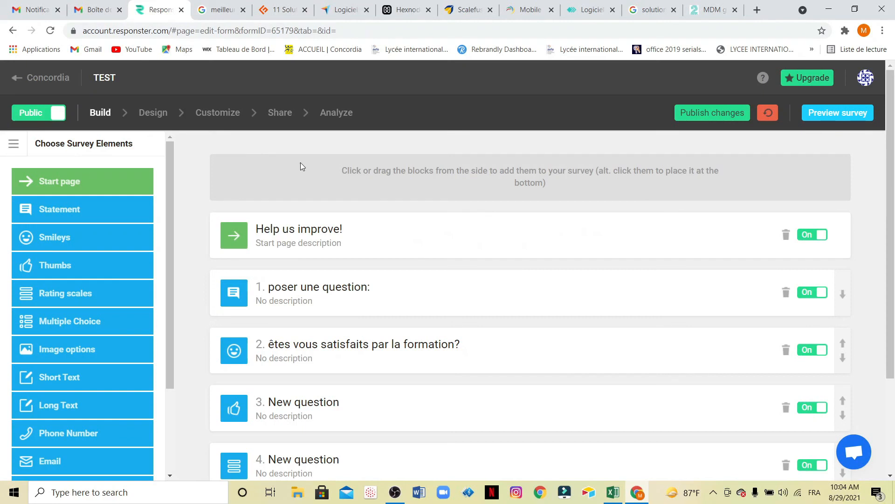